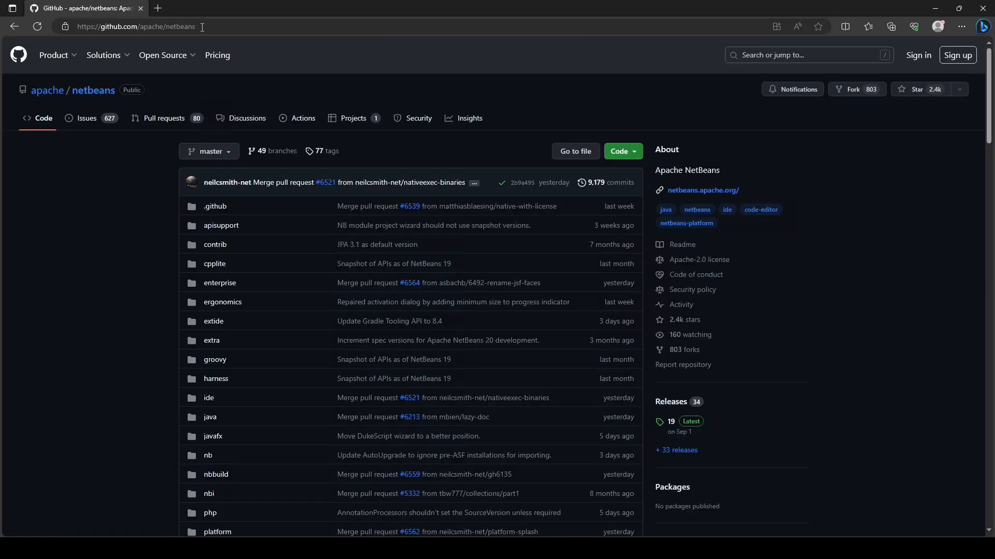
- Follow the latest-release link in the NetBeans README, open the Apache NetBeans 19 download page, and go to the Codelerity / Gj IT community packages
scroll(872, 299, down, 20)
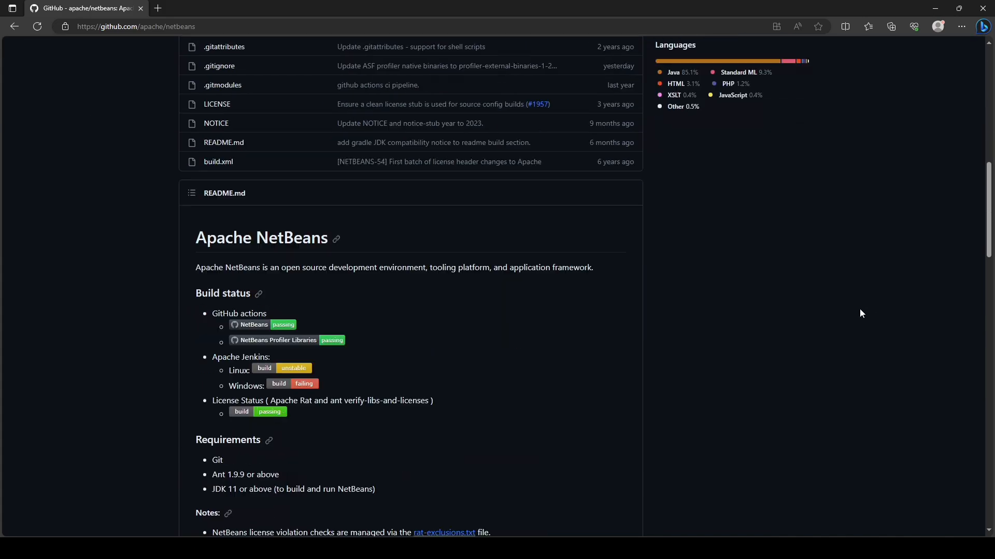
scroll(860, 313, down, 4)
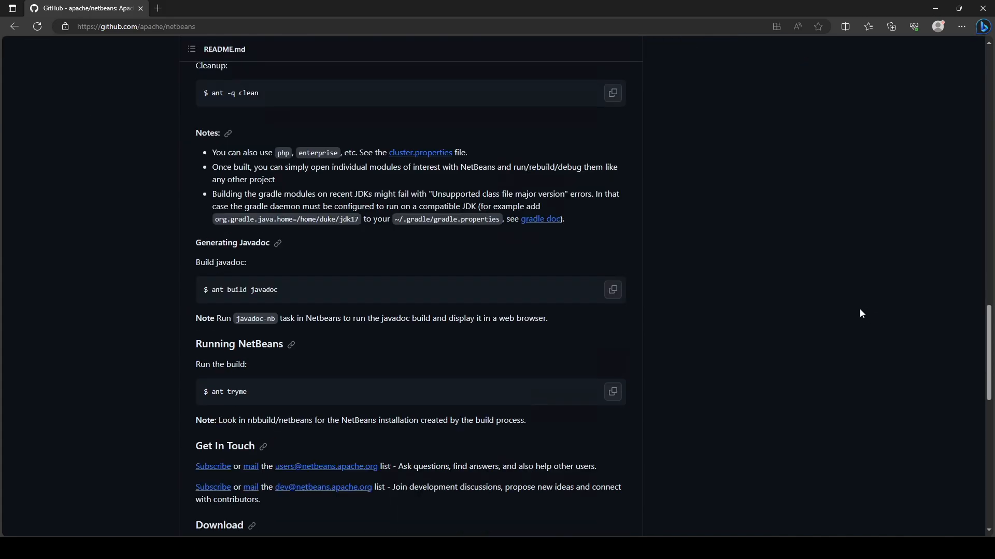
scroll(859, 313, down, 5)
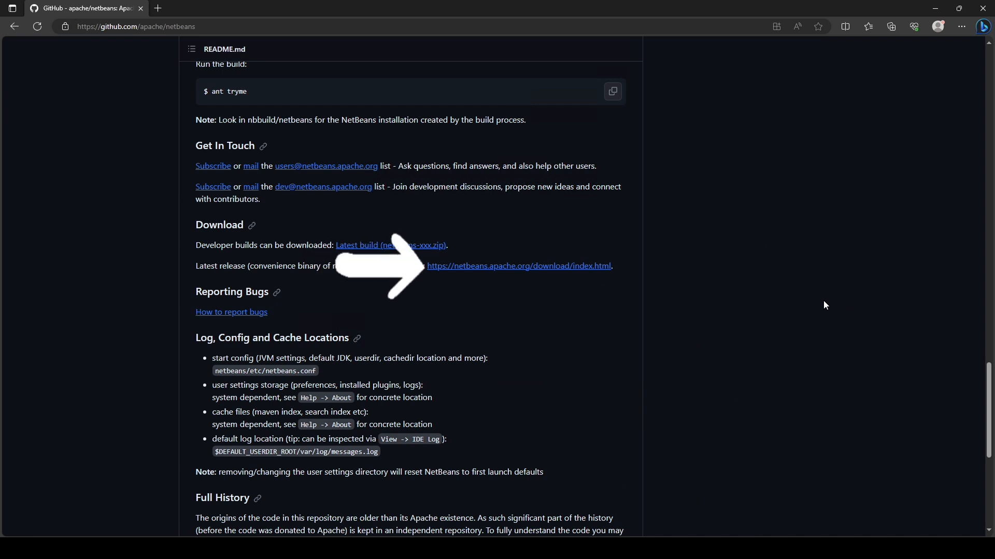
click(486, 269)
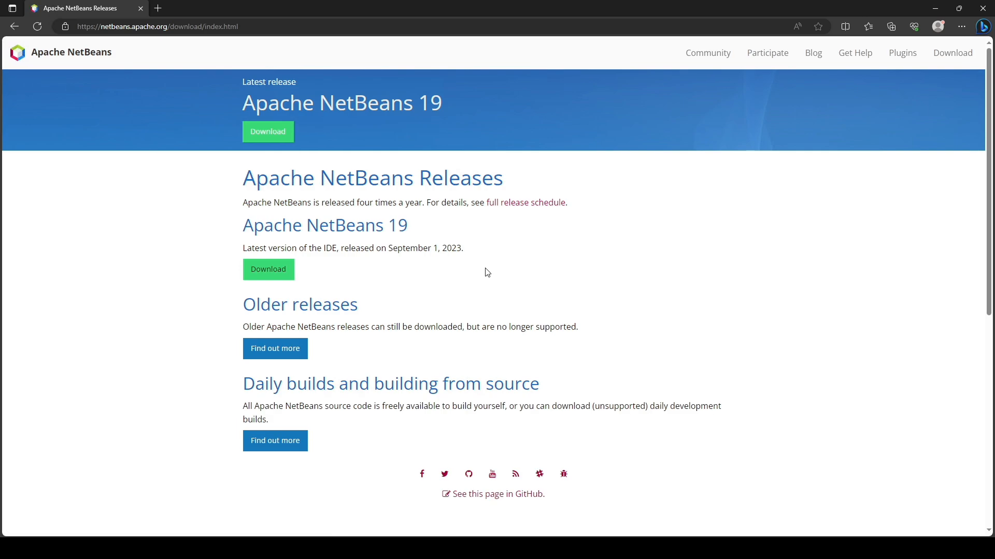
click(264, 134)
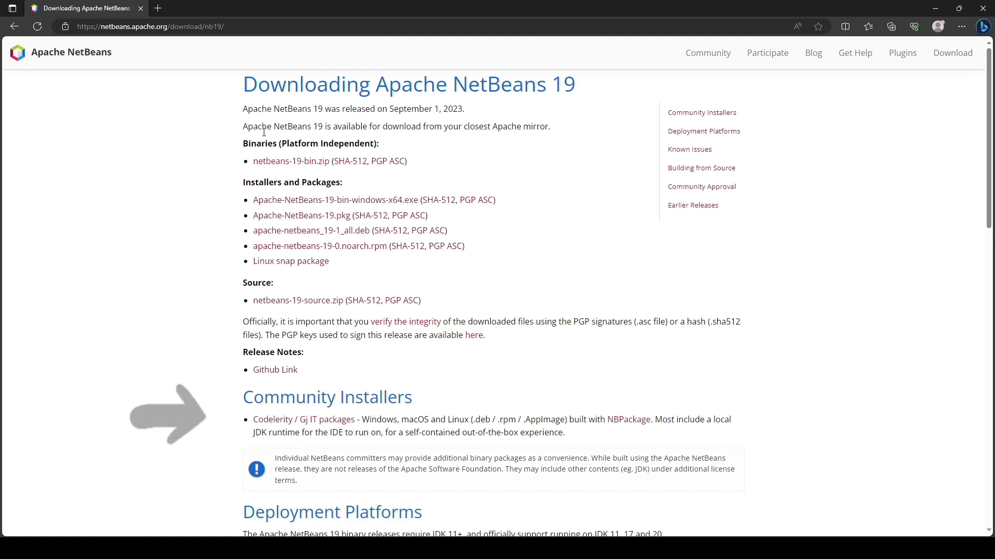
click(314, 424)
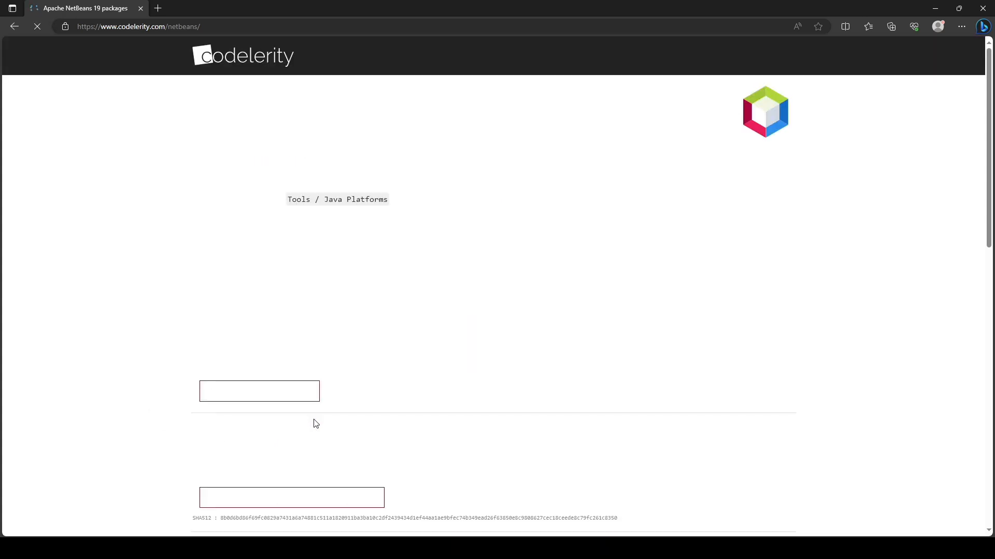
- Find the per-platform downloads and download the Windows x86_64 installer for Apache NetBeans 19 + JDK 20 (.exe)
scroll(415, 284, down, 5)
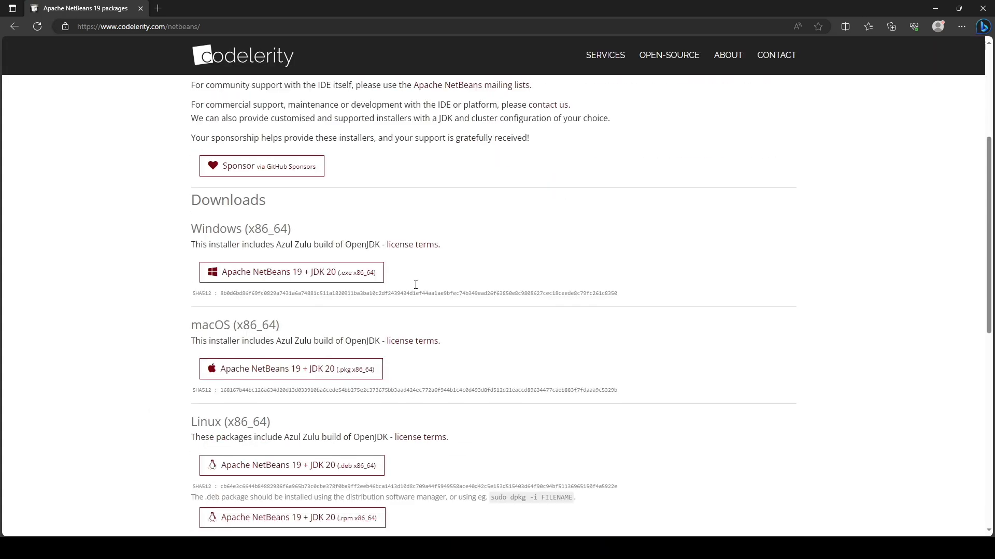
scroll(416, 284, down, 1)
drag(196, 154, 307, 161)
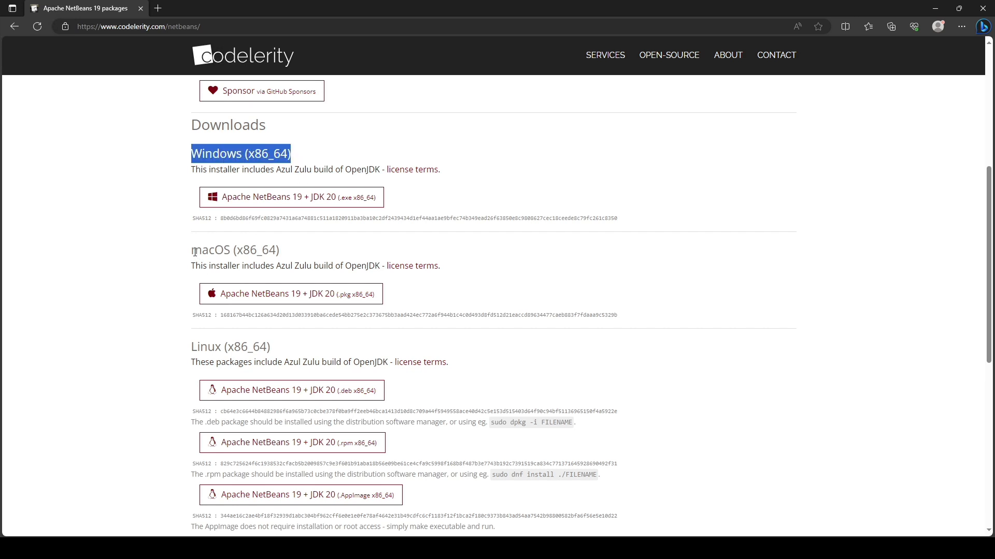
drag(192, 251, 285, 255)
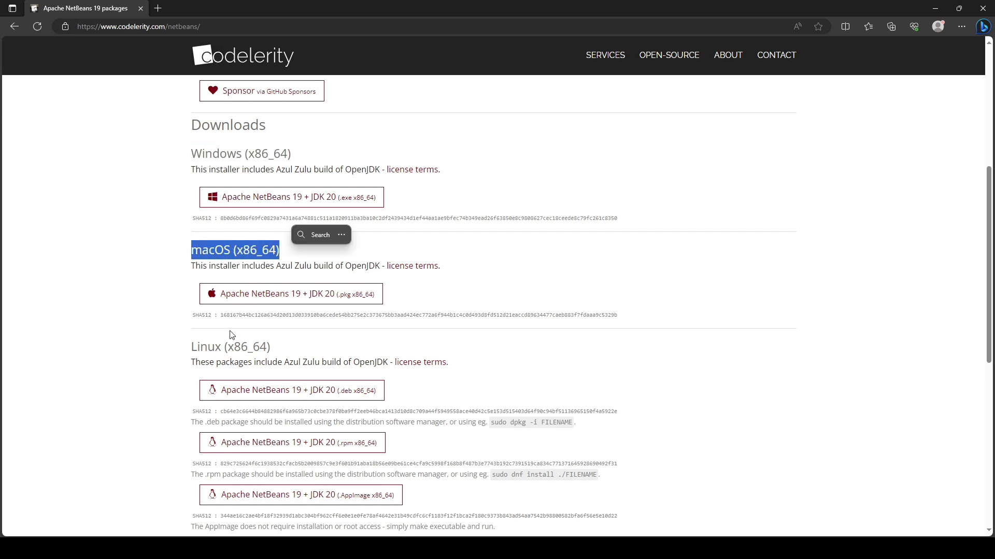
drag(192, 350, 277, 350)
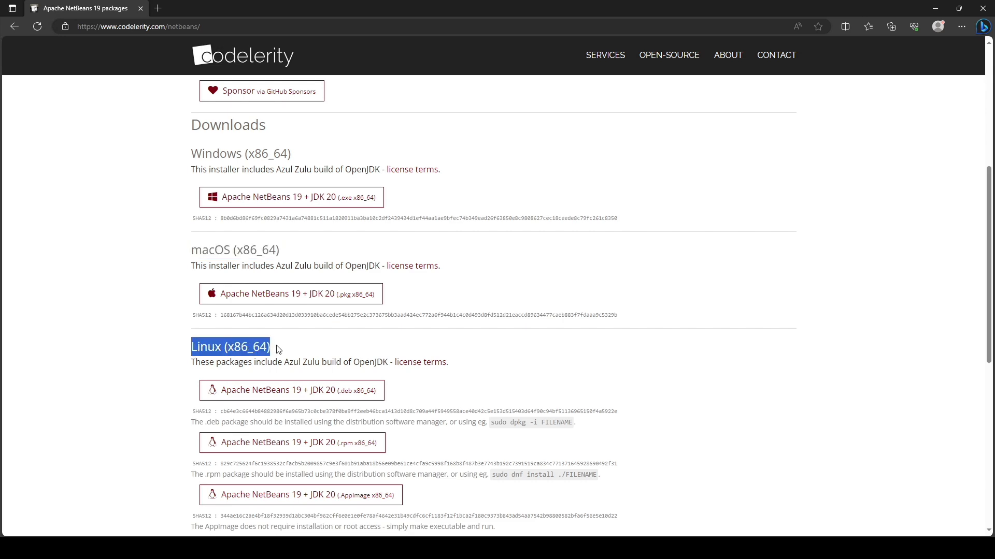
scroll(166, 353, up, 3)
click(243, 390)
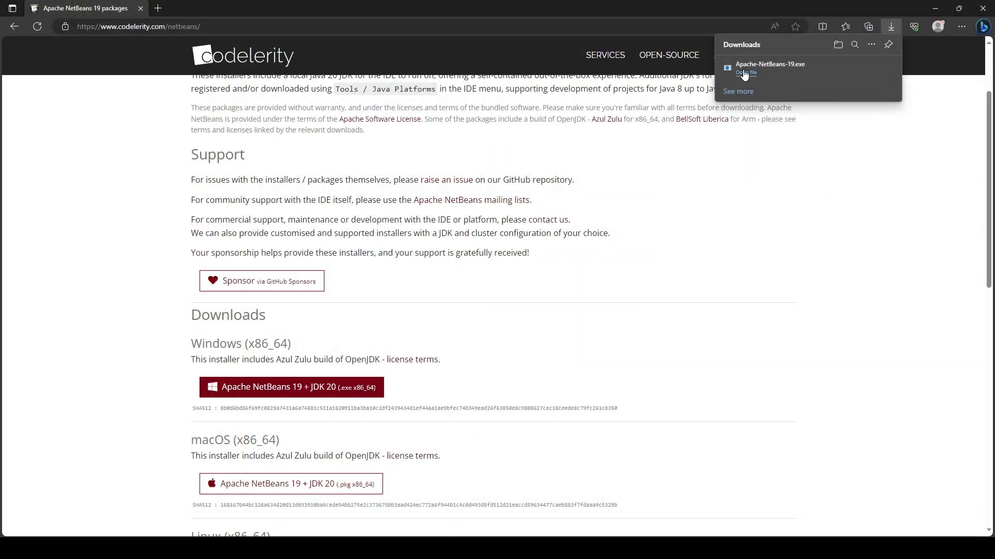
- Run the downloaded Apache-NetBeans-19.exe installer, accepting the license and keeping the desktop shortcut option, and launch NetBeans on completion
click(744, 73)
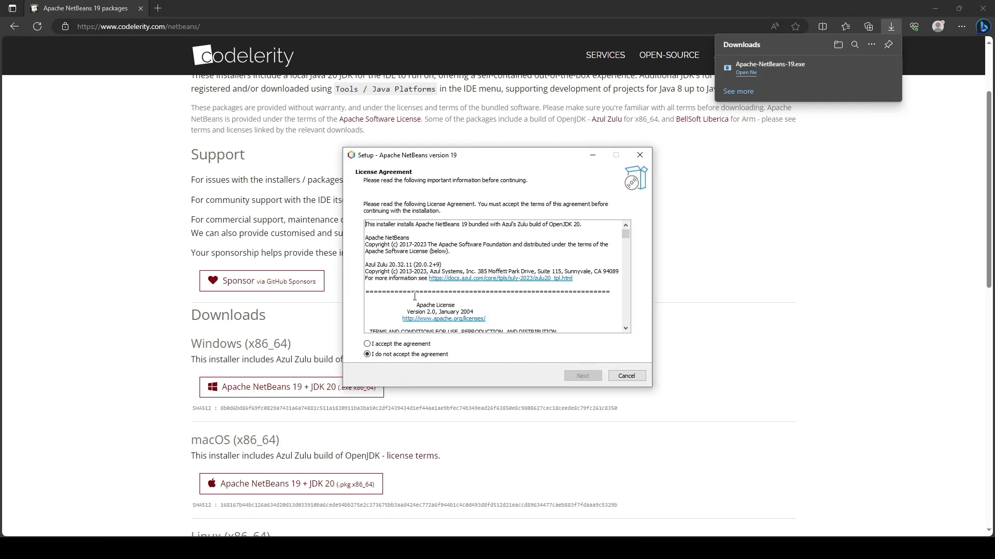
click(418, 344)
click(583, 376)
click(583, 376)
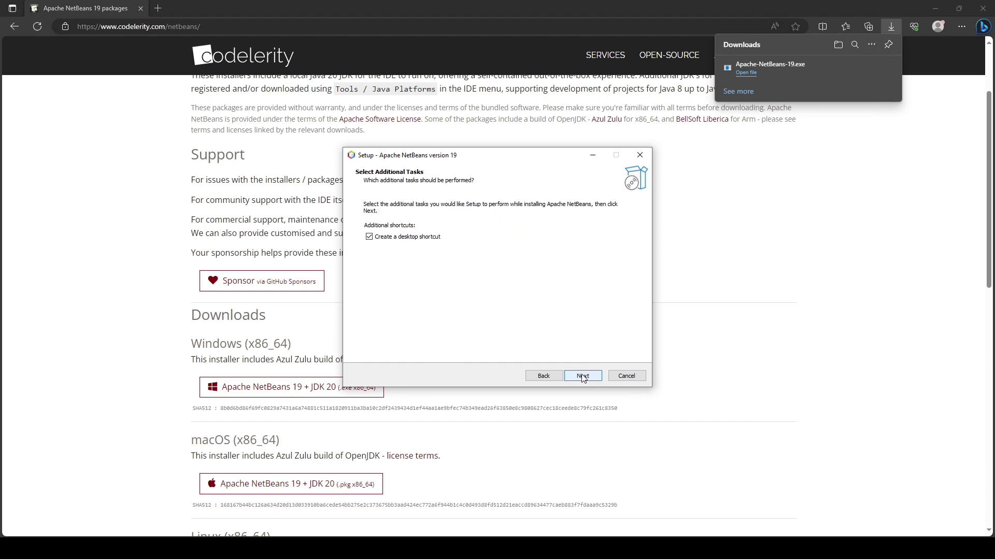
click(582, 376)
click(583, 376)
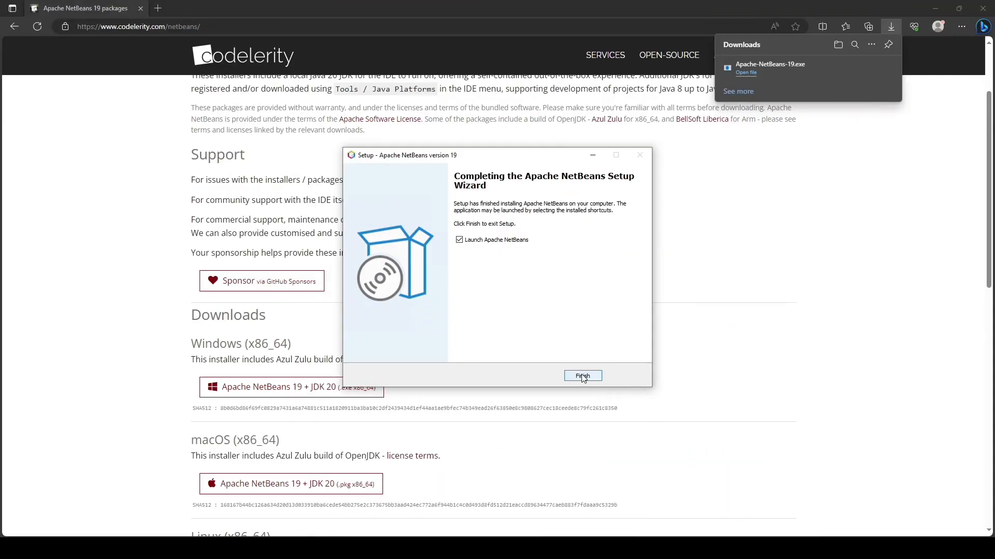
click(582, 377)
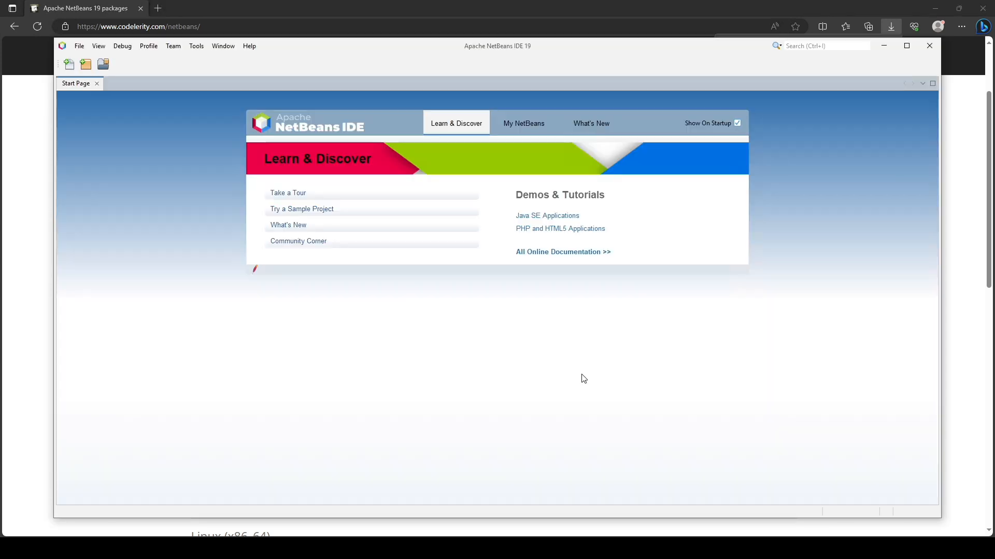
- Maximize the NetBeans window, set the preferred look and feel to Dark Nimbus, and restart the IDE with the matching editor colors profile
click(908, 46)
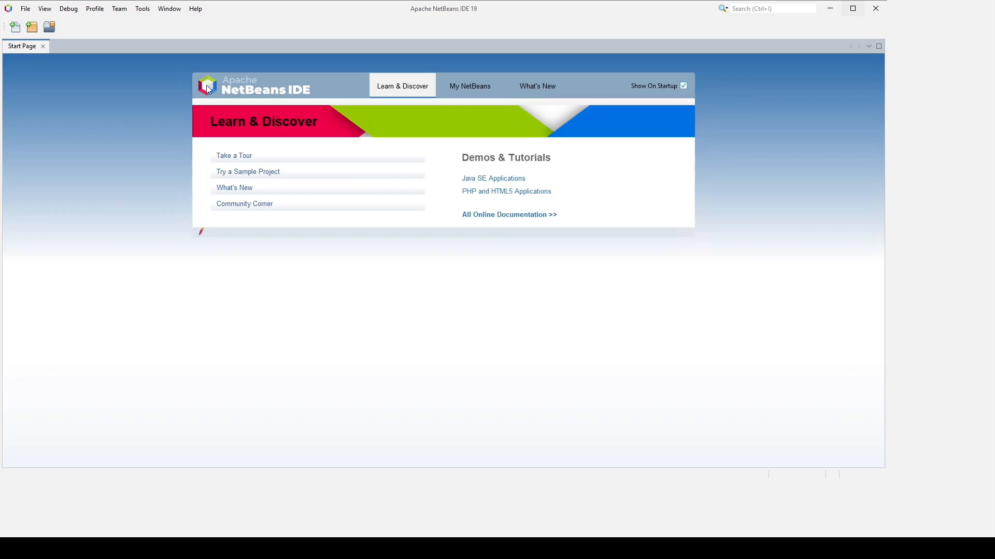
click(143, 10)
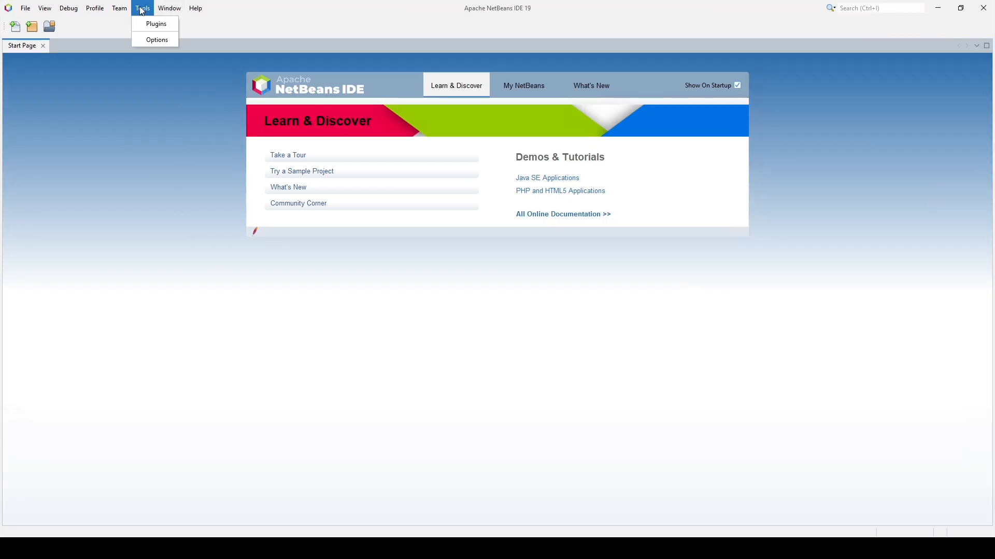
click(156, 41)
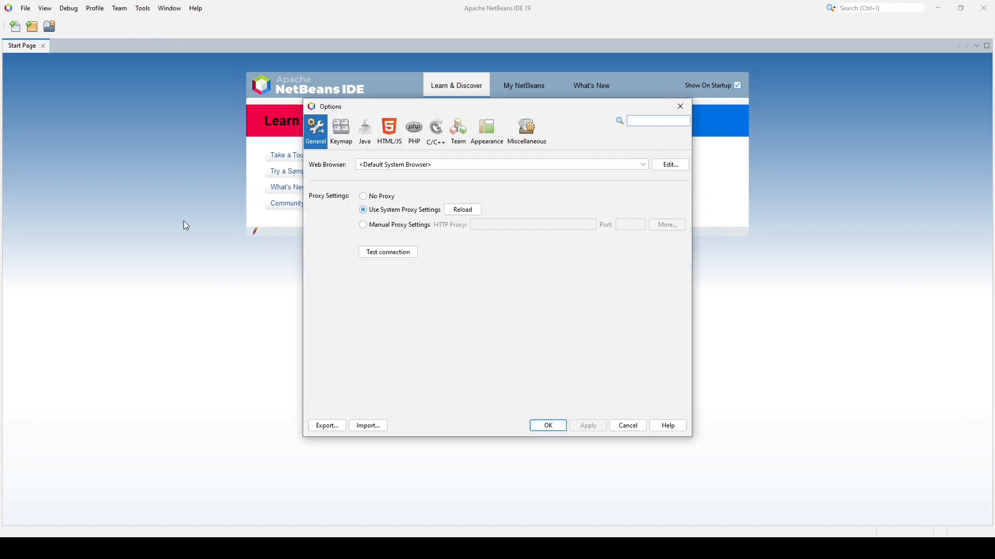
click(487, 143)
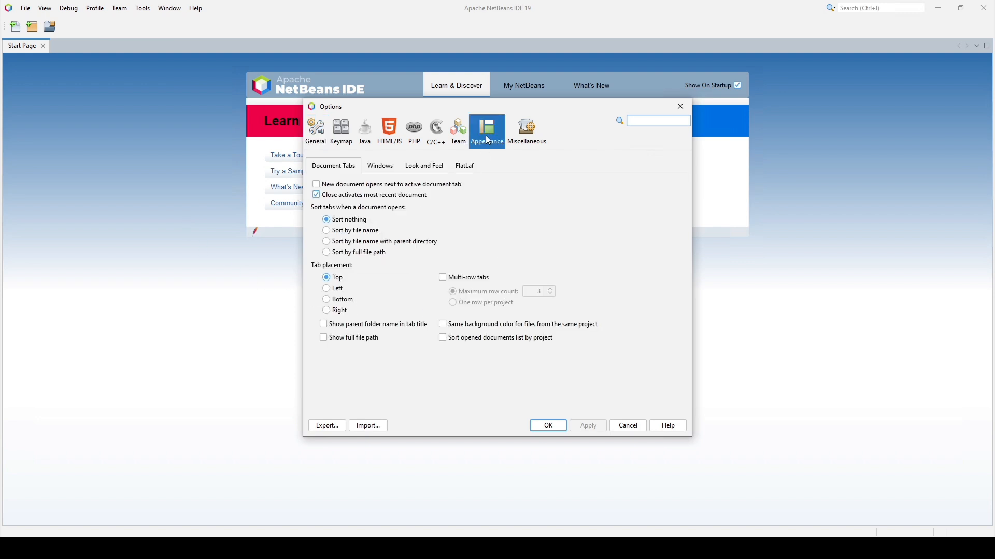
click(426, 171)
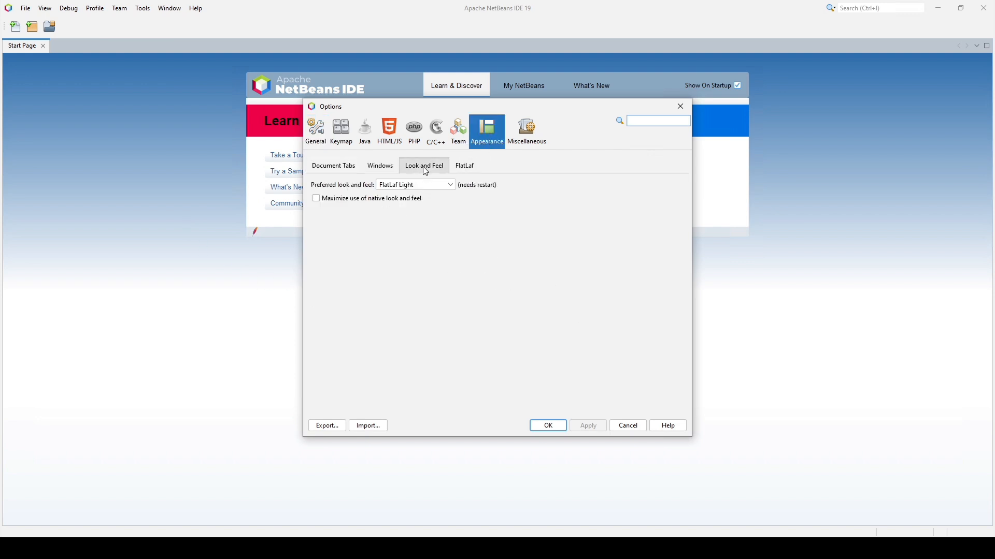
click(449, 186)
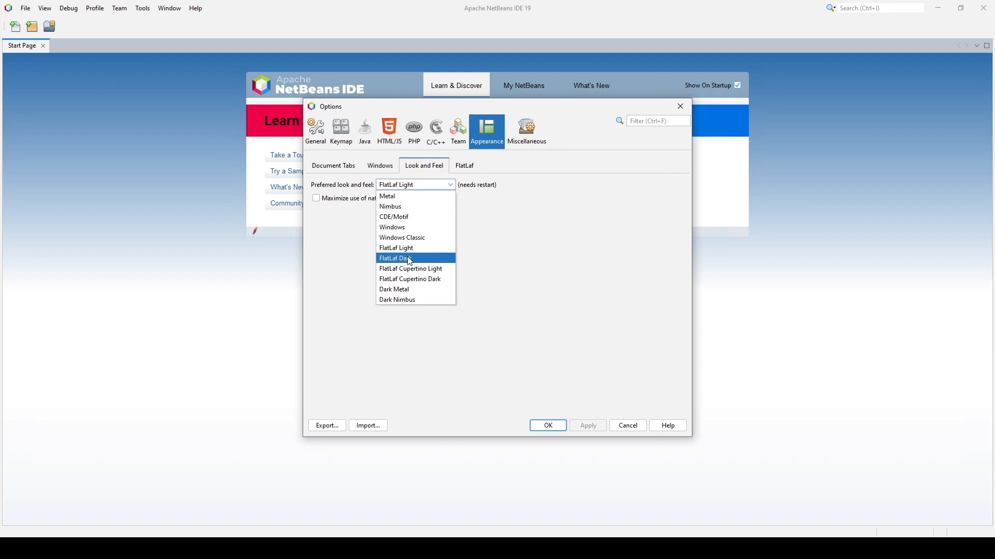
click(418, 300)
click(588, 425)
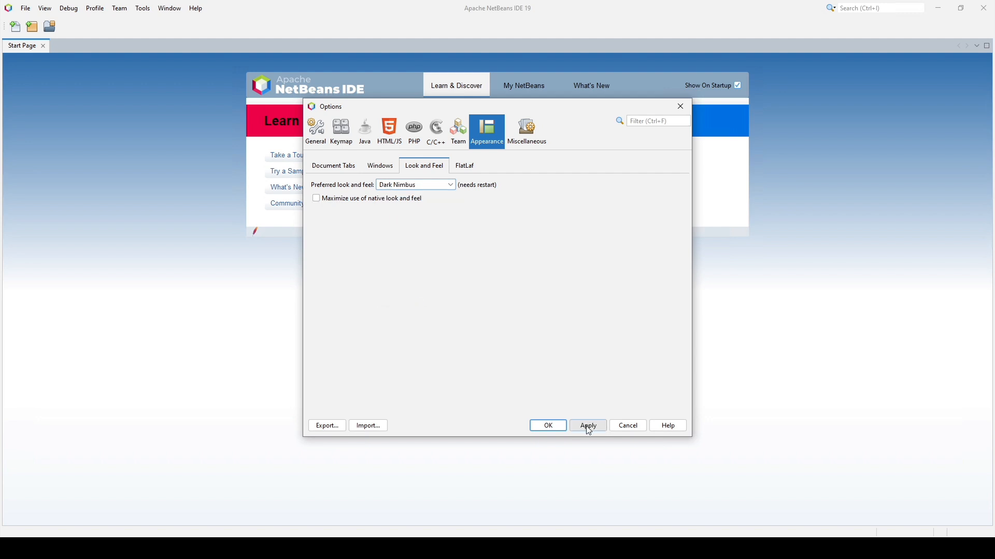
click(551, 430)
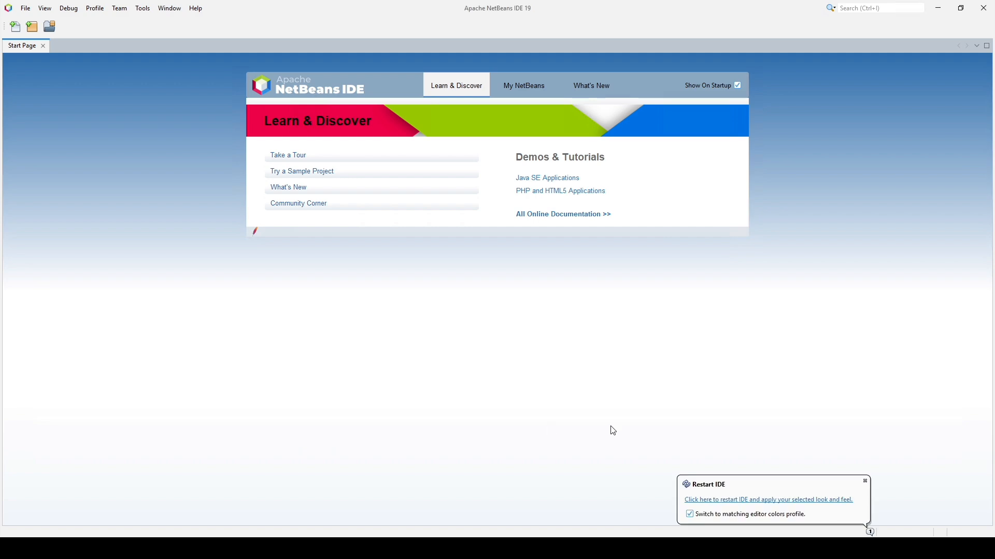
click(709, 501)
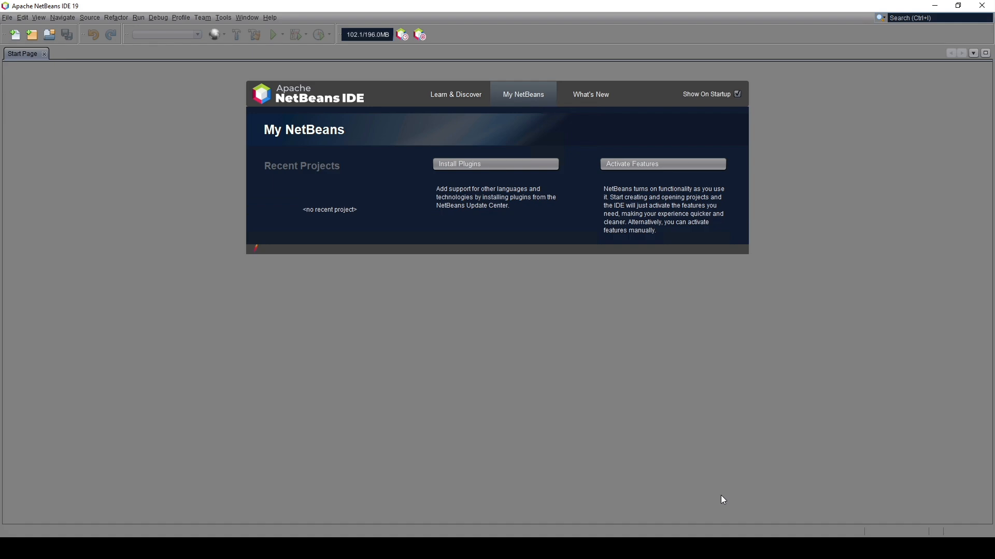
- Review the Fonts & Colors profile and syntax preview in the IDE options
click(222, 18)
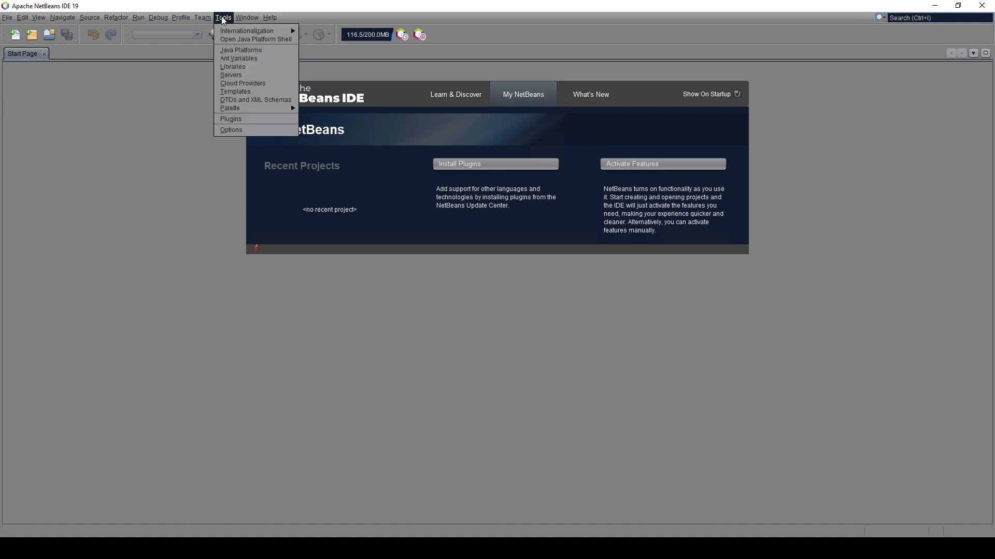
click(227, 129)
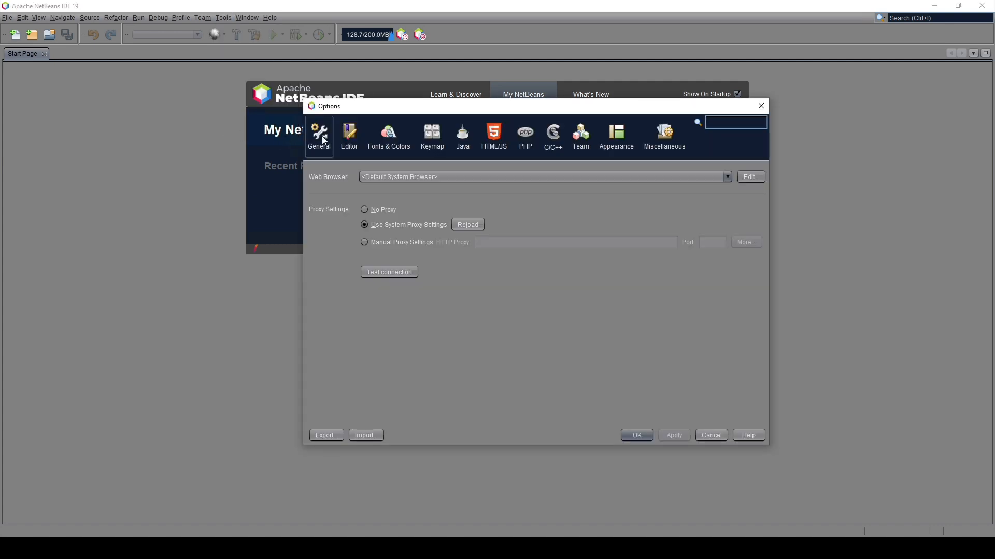
click(387, 139)
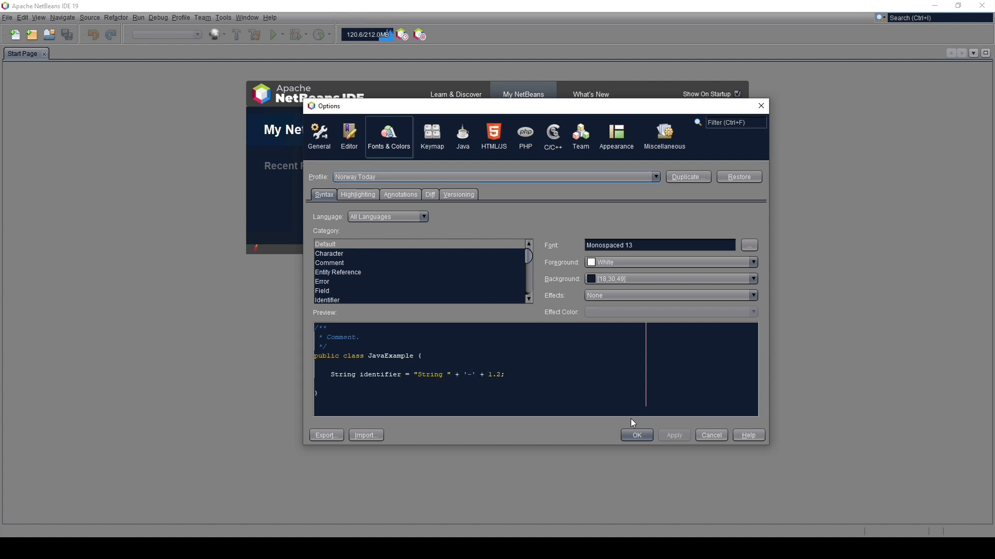
click(641, 434)
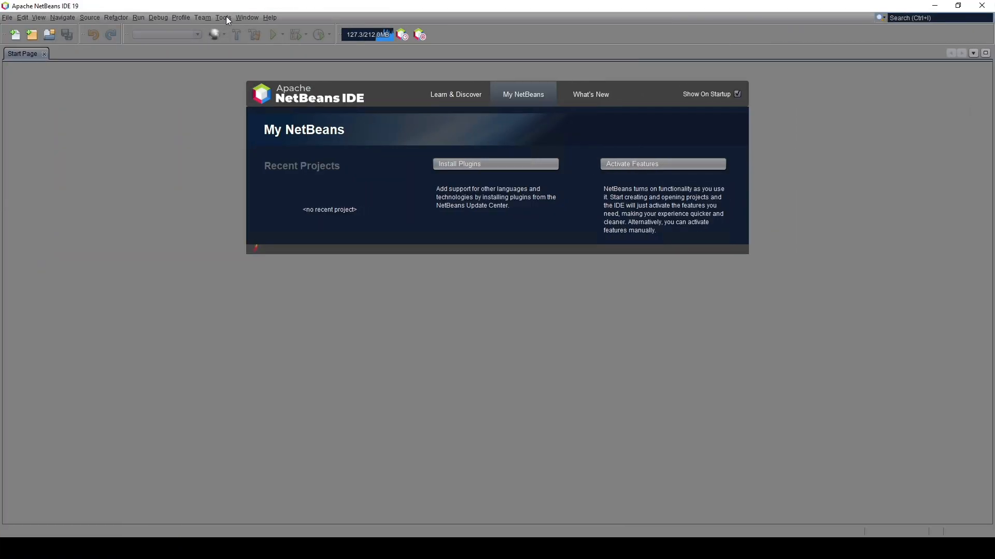
- Open the plugin manager, look over the available plugins, and bring up the list of installed plugins
click(225, 17)
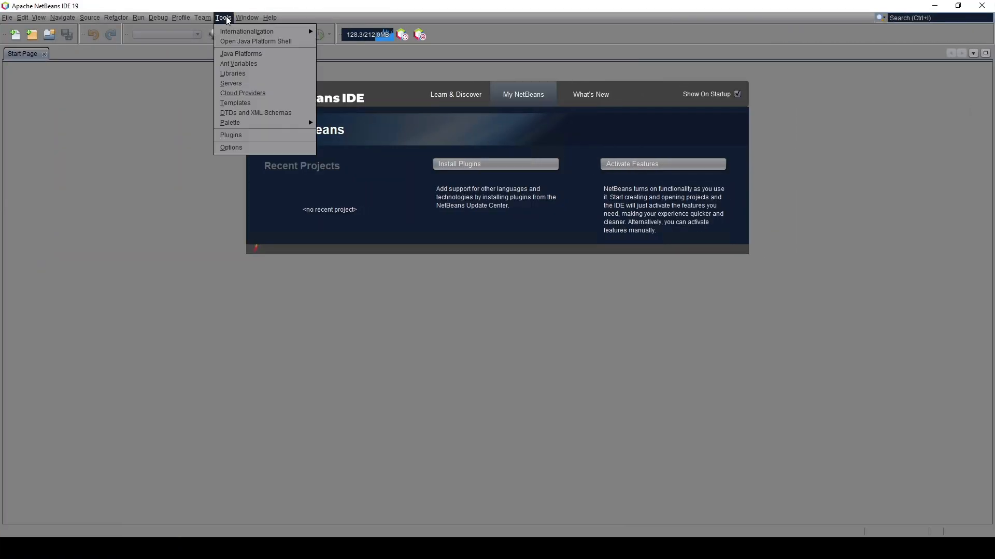
click(240, 134)
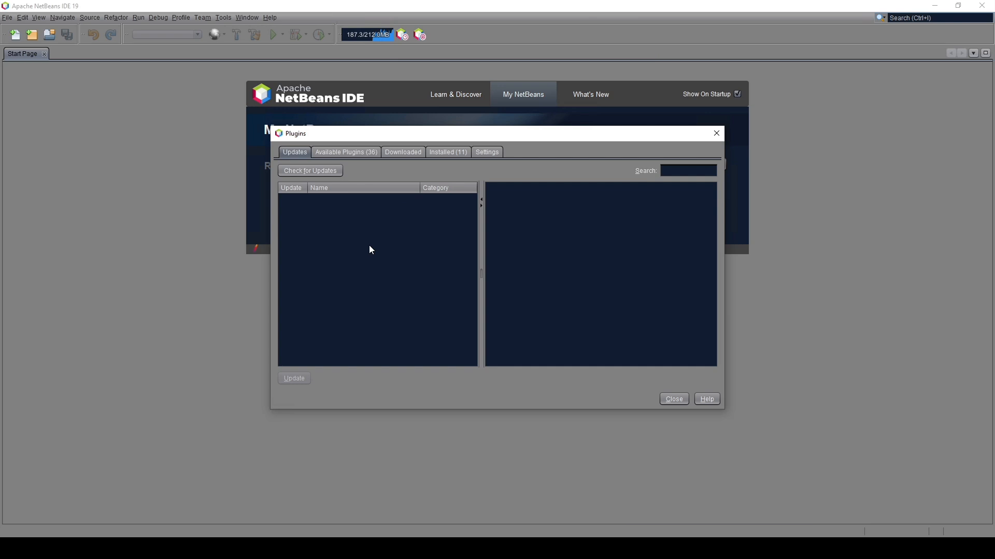
click(358, 153)
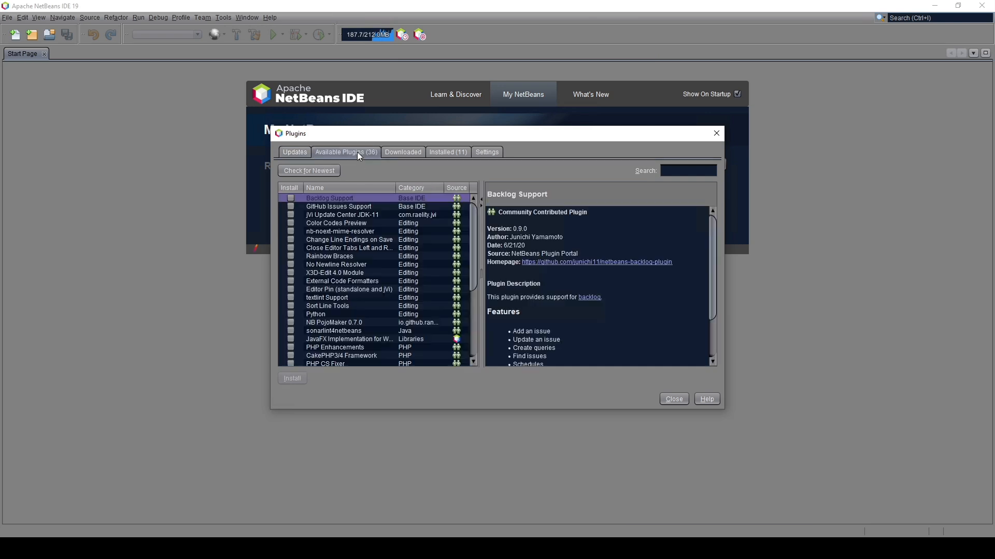
click(441, 151)
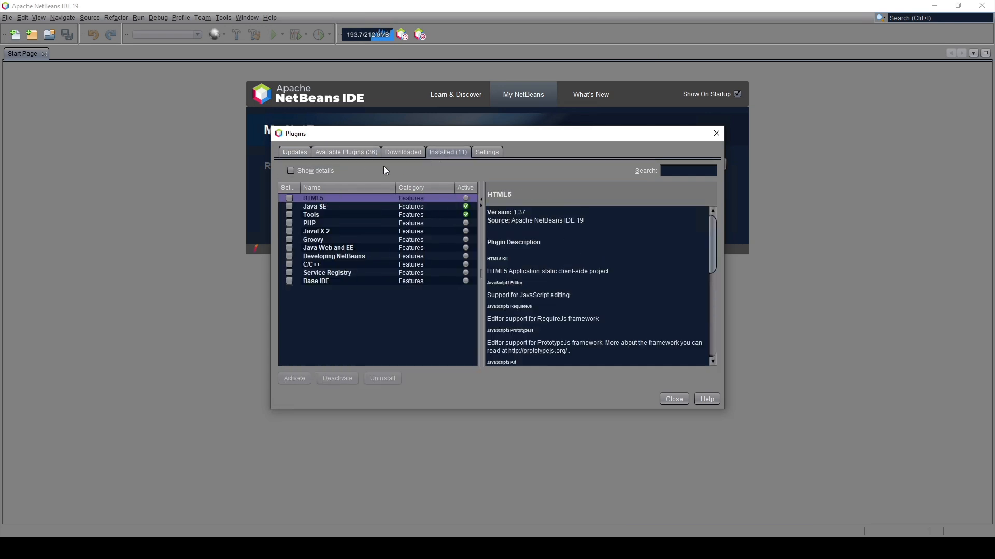
- Select the installed HTML5, Java Web and EE, Base IDE, Service Registry and Tools features, run their activation to completion, and close the plugin manager
click(289, 198)
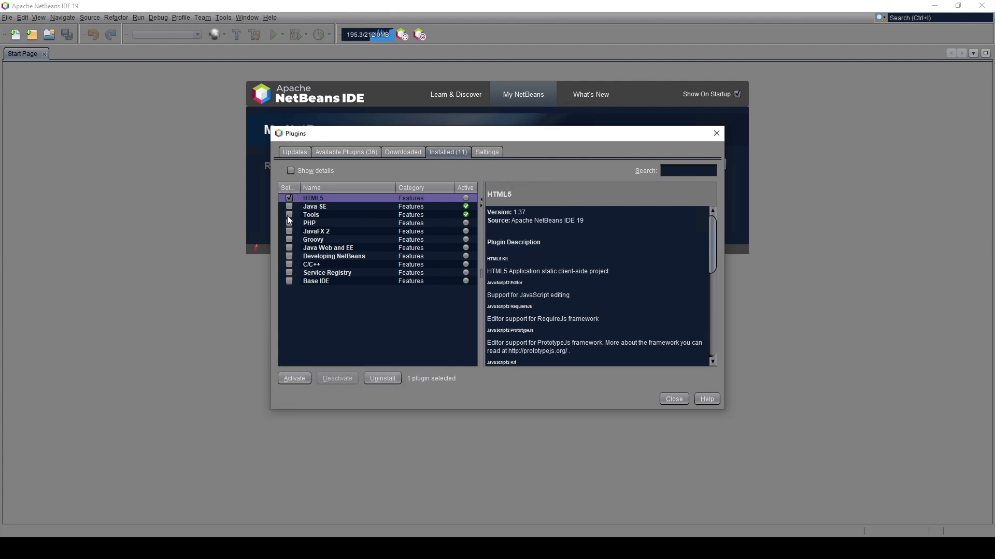
click(289, 248)
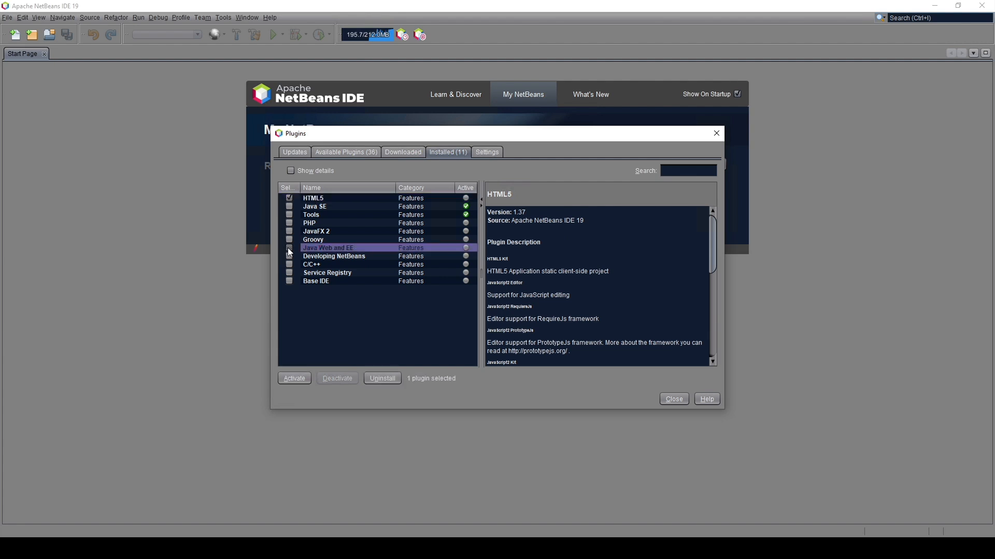
click(288, 281)
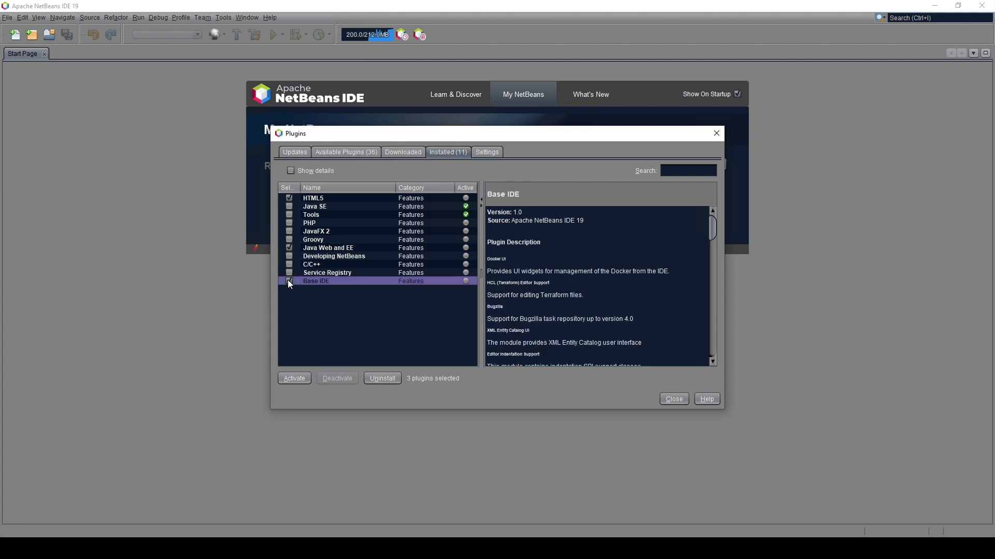
click(288, 273)
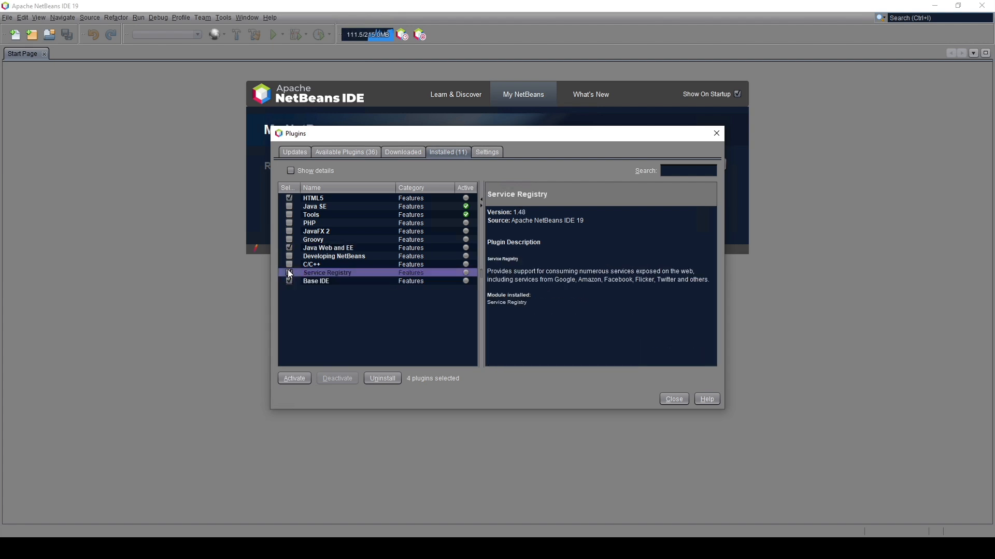
click(289, 214)
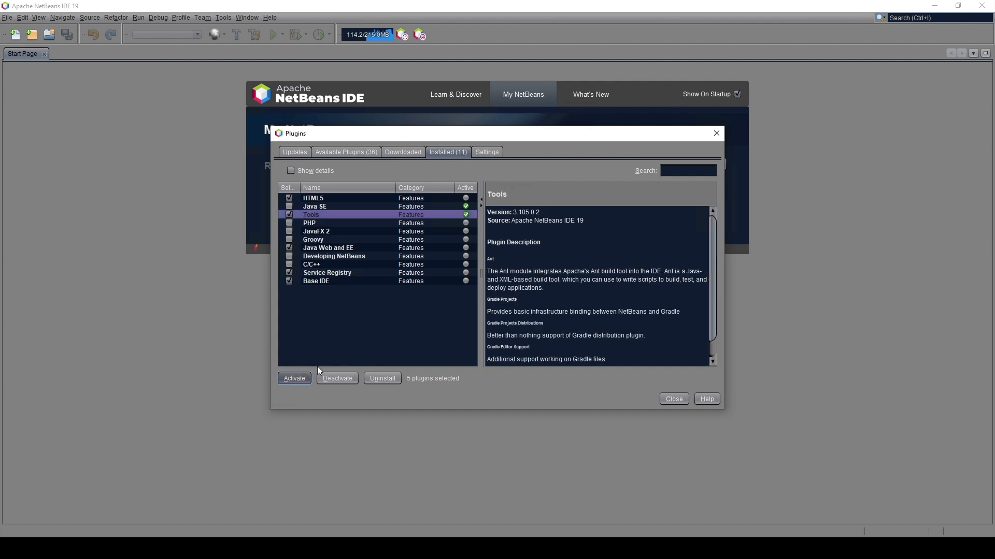
click(295, 379)
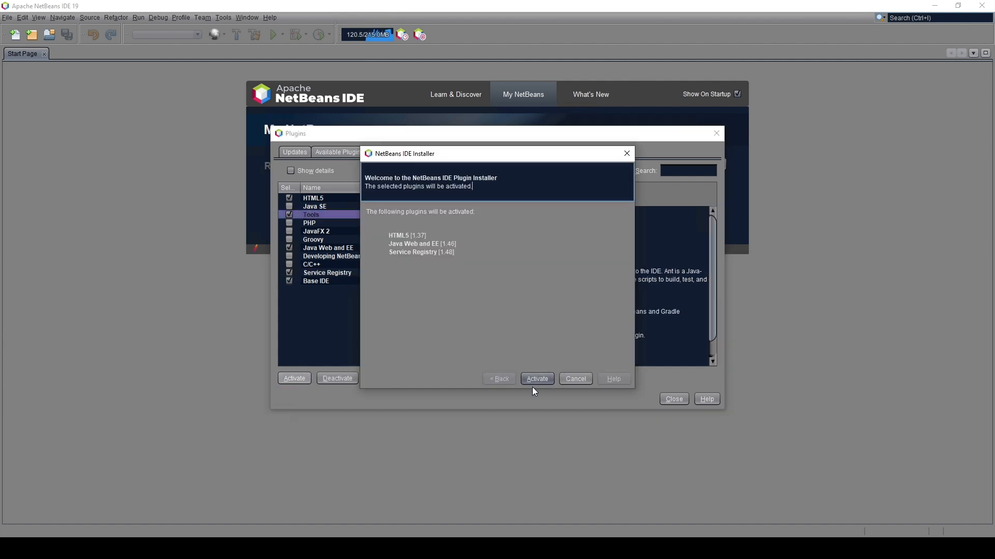
click(536, 379)
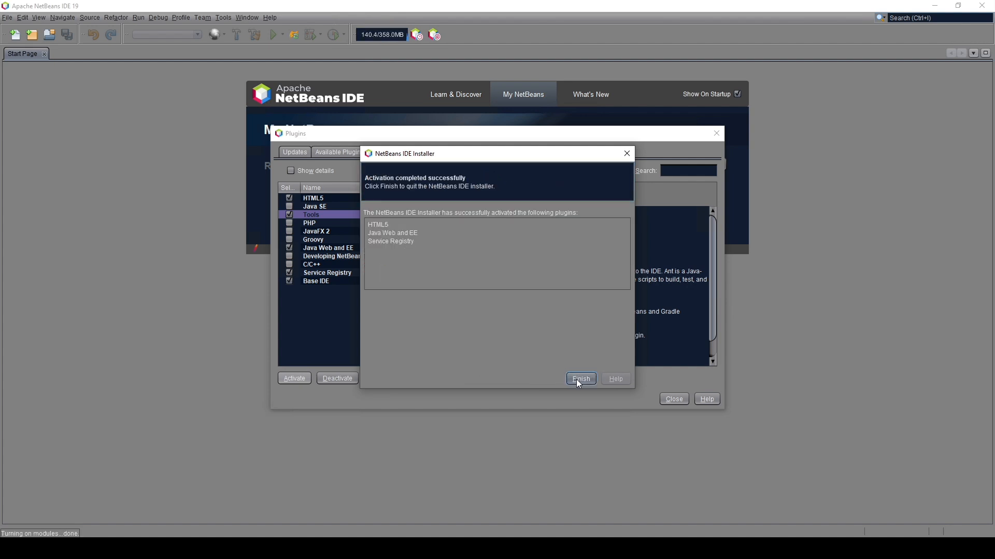
click(580, 379)
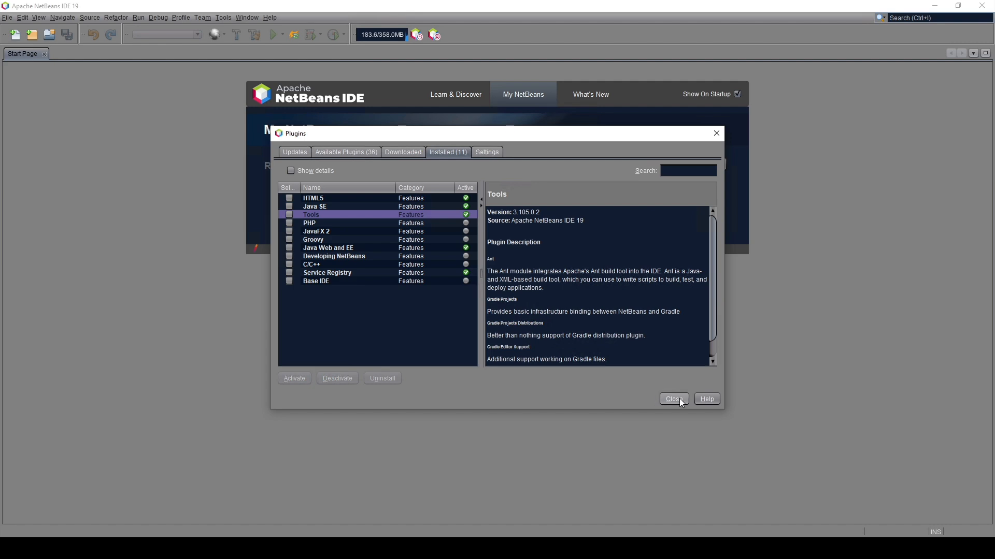
click(673, 399)
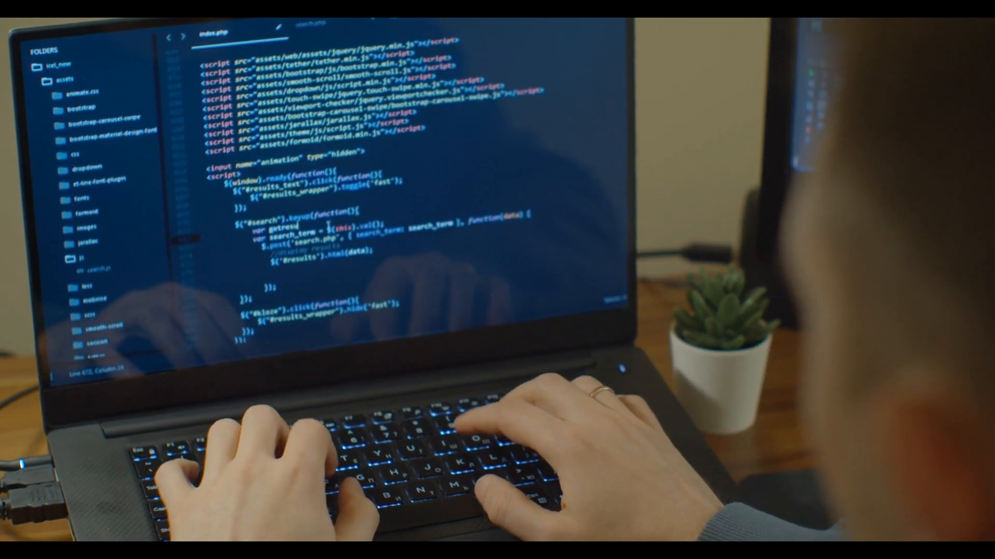